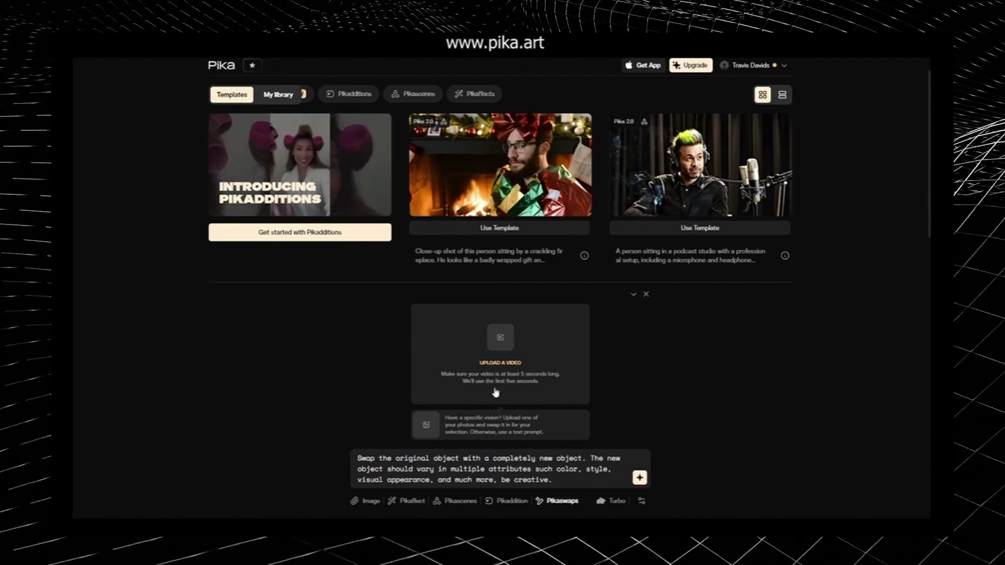
{"action": "left_click_drag", "start_coordinate": [553, 480], "coordinate": [357, 458]}
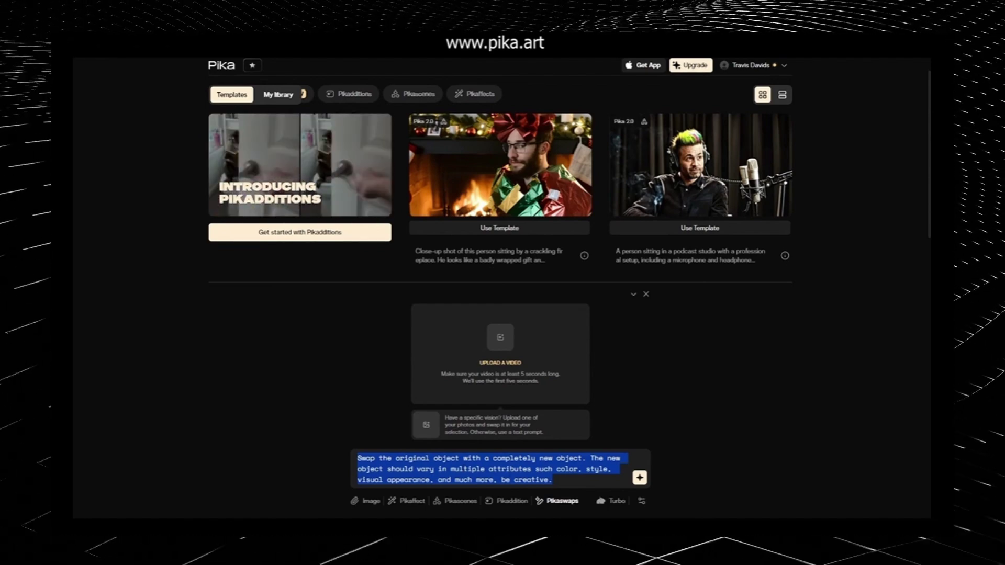
{"action": "left_click", "coordinate": [645, 412]}
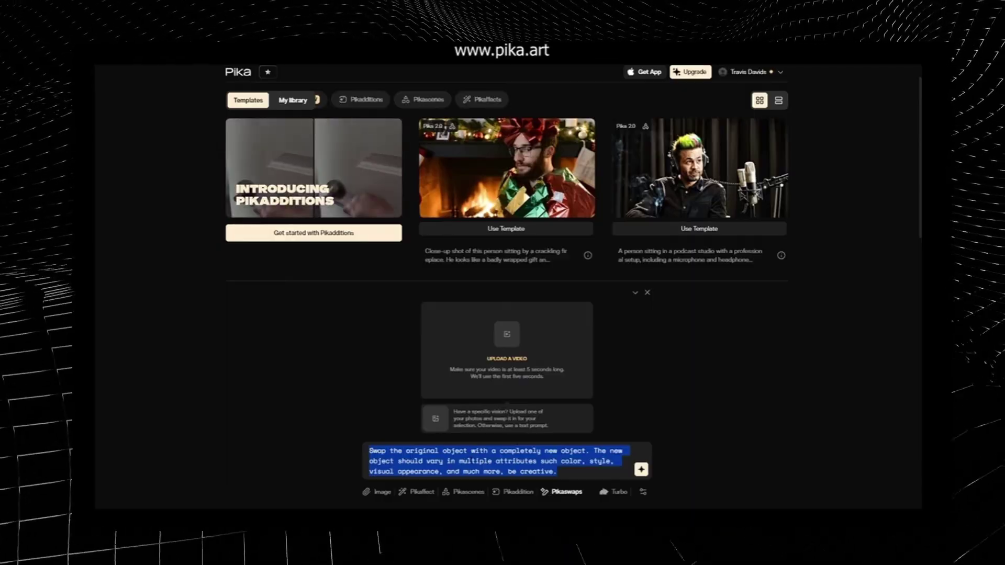
{"action": "left_click", "coordinate": [645, 406]}
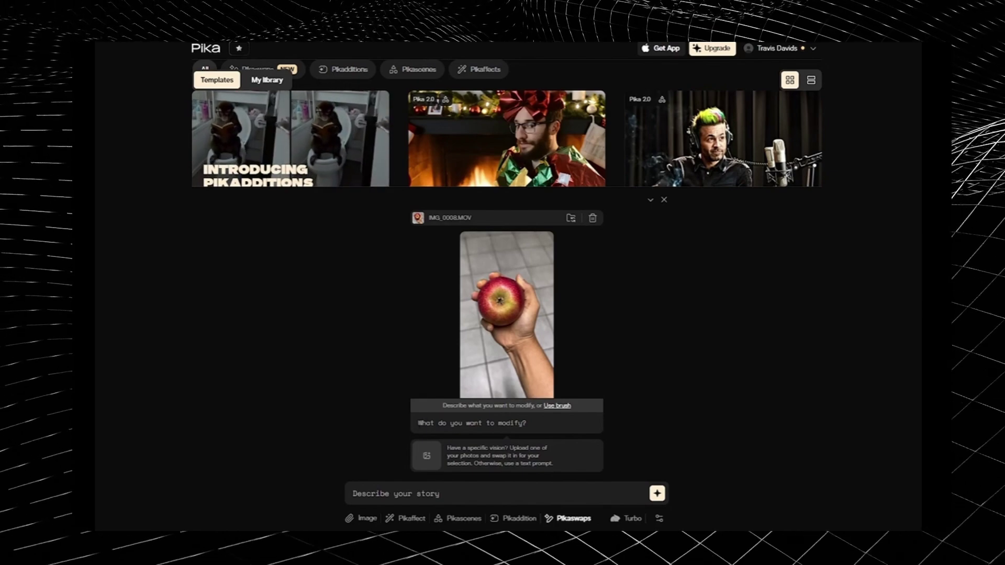
Swap "The apple" in IMG_0008.MOV using the prompt "The earth" and generate the video.
{"action": "left_click", "coordinate": [471, 423]}
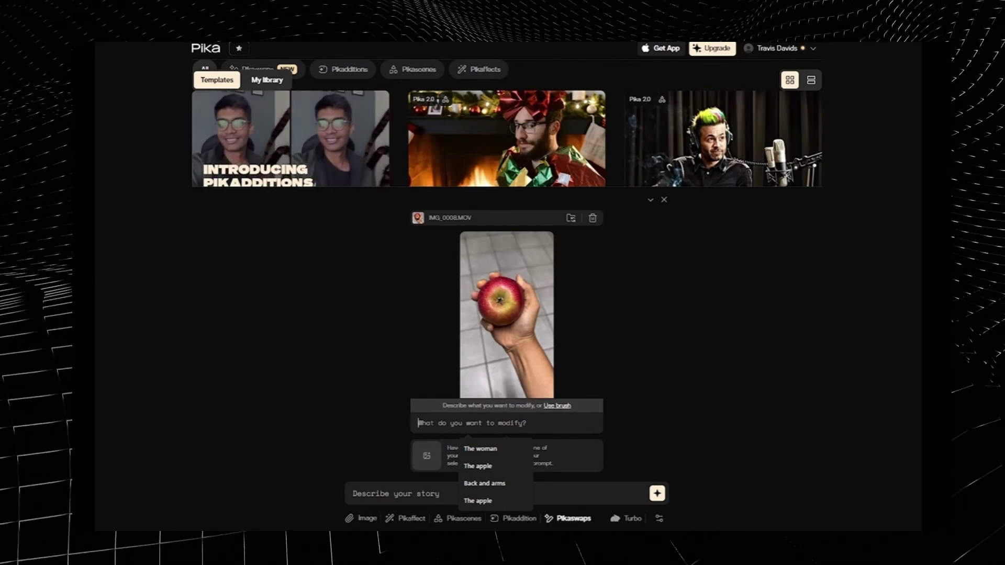
{"action": "type", "text": "The apple"}
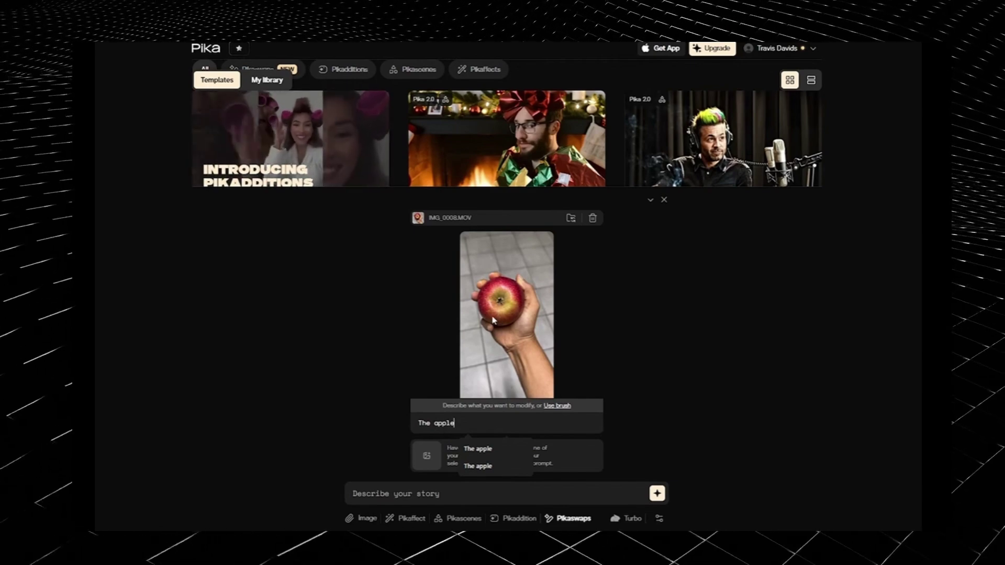
{"action": "left_click", "coordinate": [434, 495]}
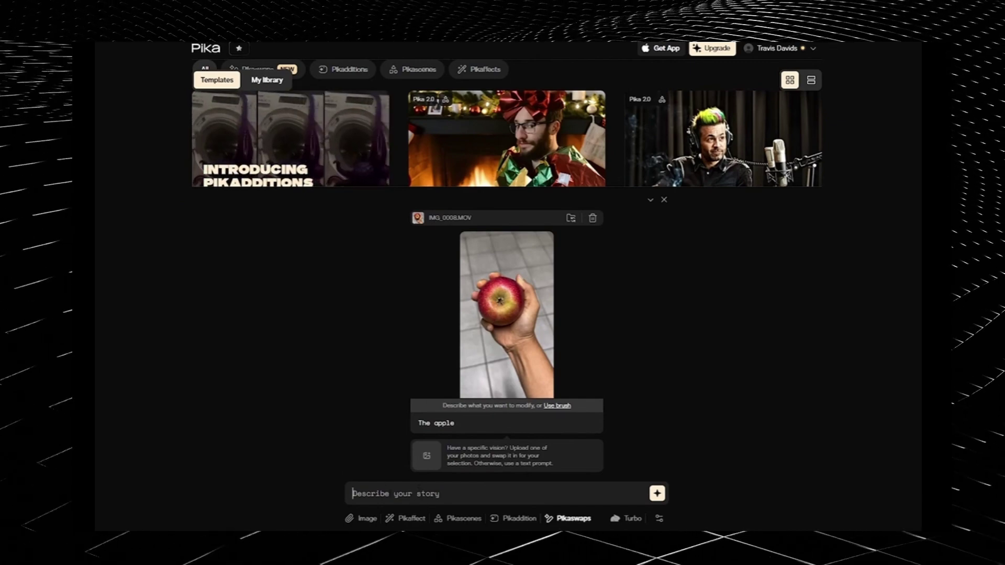
{"action": "type", "text": "The earth"}
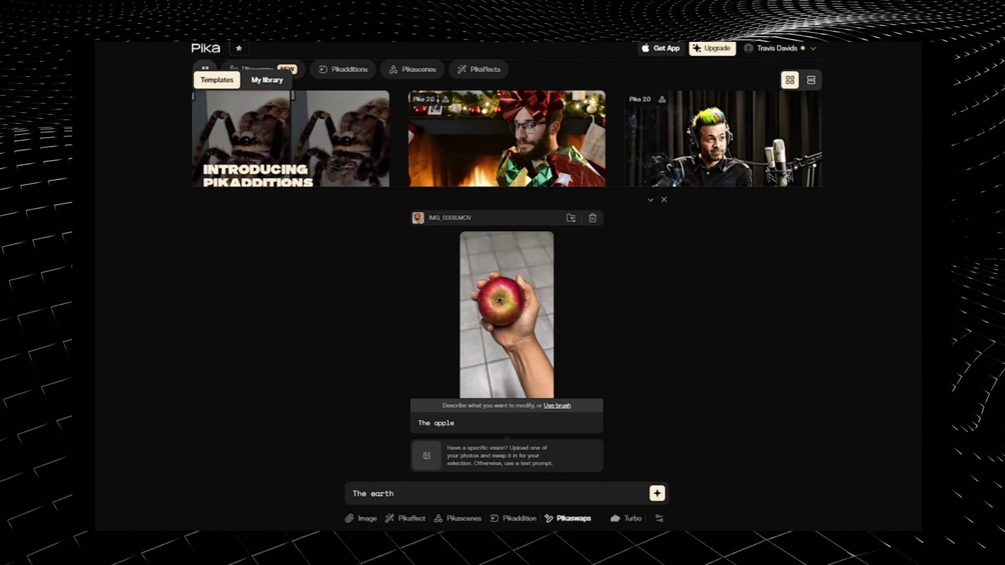
{"action": "left_click", "coordinate": [447, 425]}
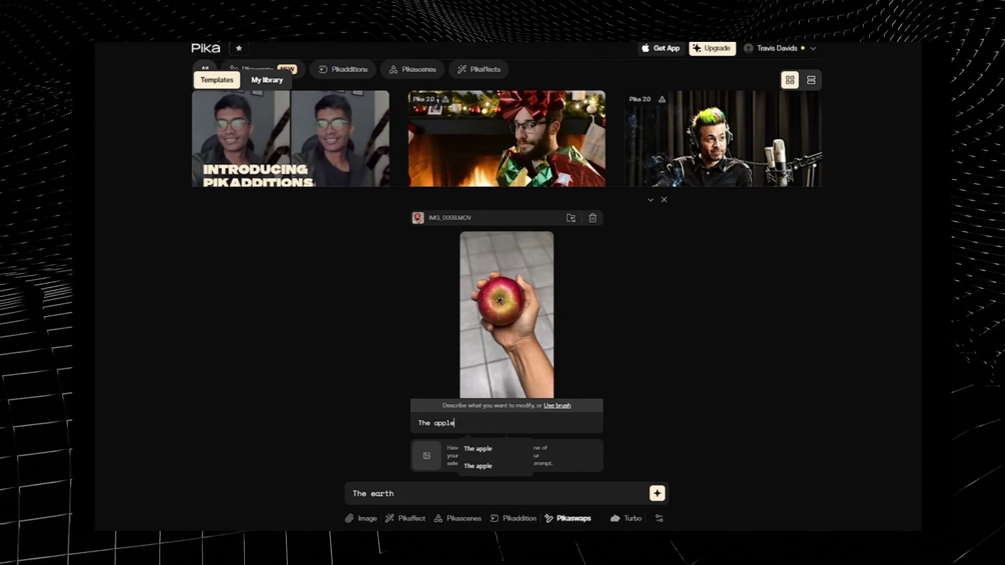
{"action": "left_click", "coordinate": [512, 316]}
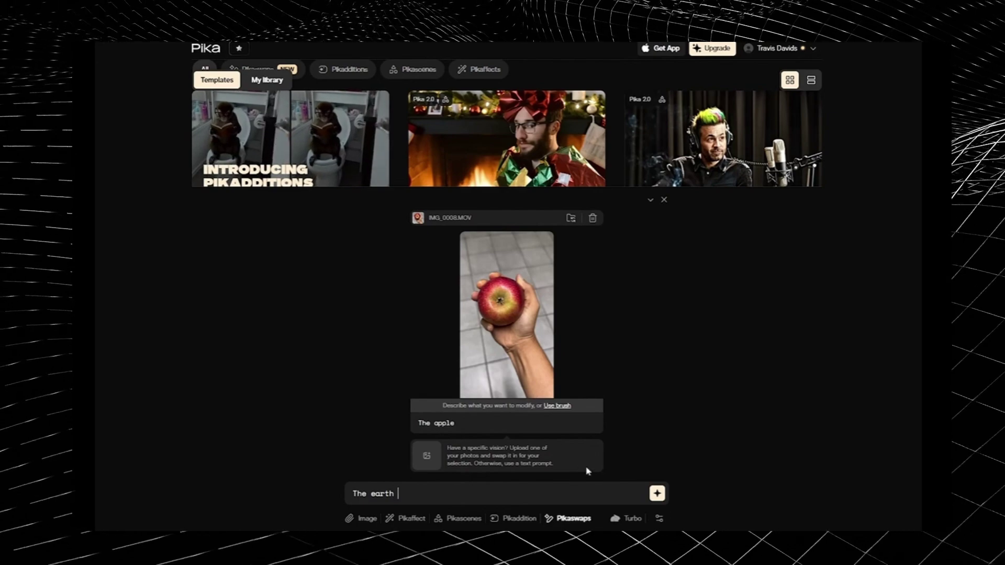
{"action": "left_click", "coordinate": [657, 493]}
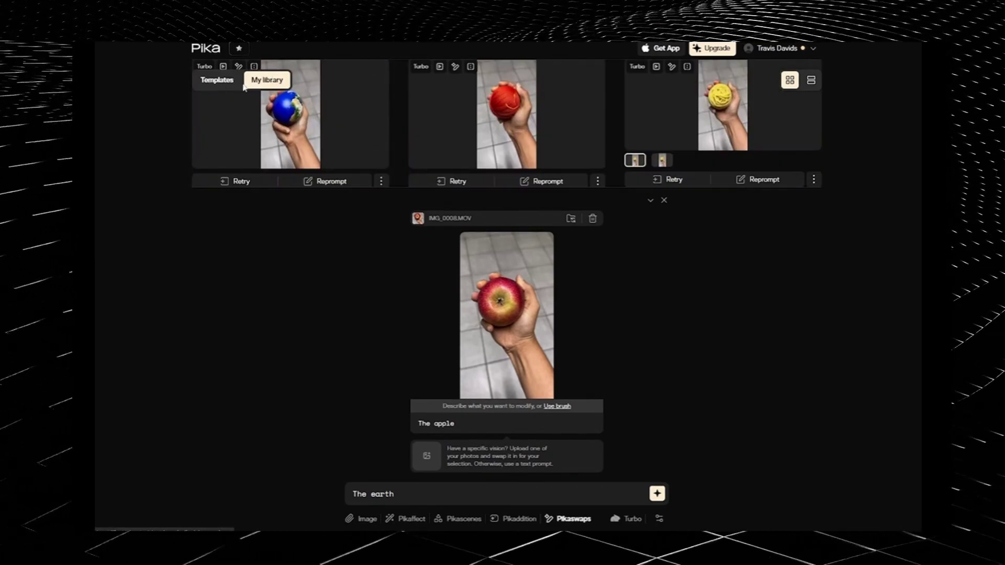
Collapse the swap setup and open the generated earth video in the library's enlarged preview.
{"action": "left_click", "coordinate": [650, 202]}
{"action": "left_click", "coordinate": [381, 160]}
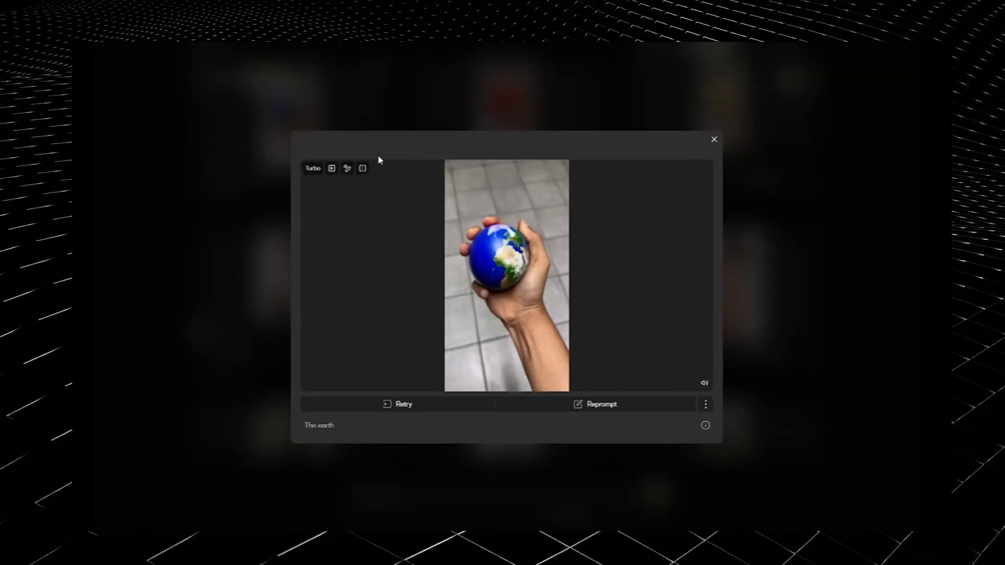
{"action": "left_click", "coordinate": [704, 382]}
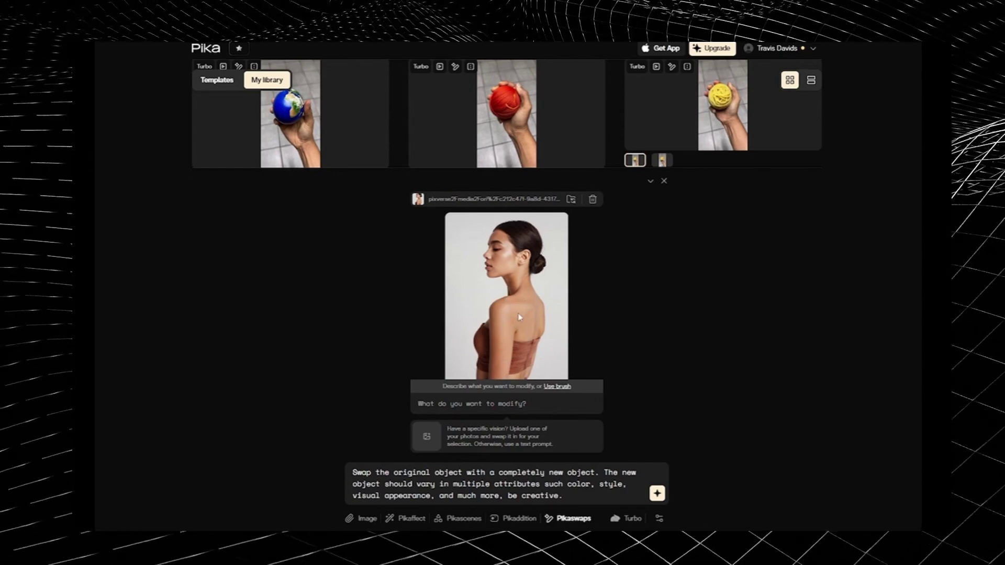
Switch the woman's video to brush selection, reduce the brush size, and mask her neck, arm and upper back.
{"action": "left_click", "coordinate": [553, 389]}
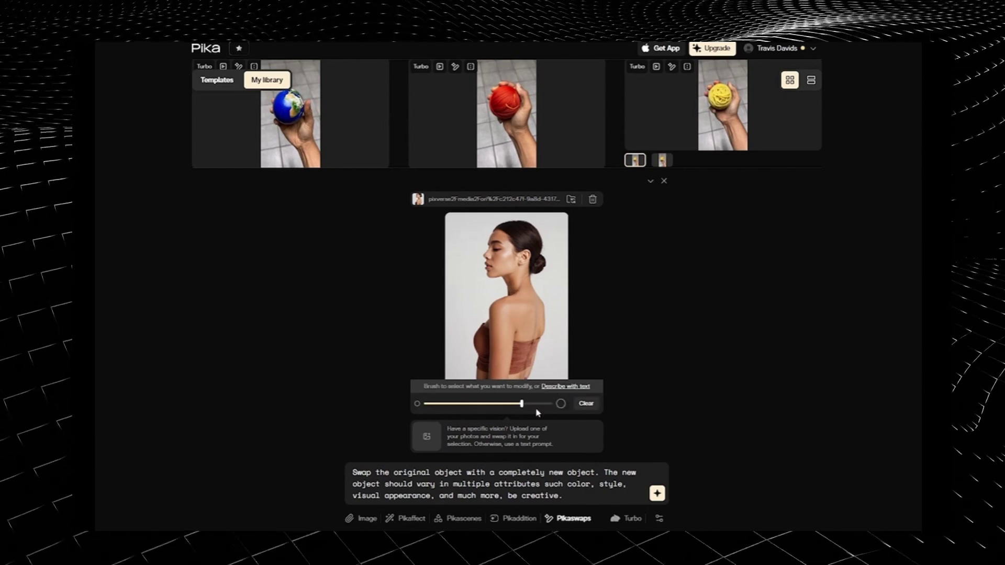
{"action": "mouse_move", "coordinate": [514, 404]}
{"action": "left_mouse_down"}
{"action": "mouse_move", "coordinate": [483, 404]}
{"action": "mouse_move", "coordinate": [493, 404]}
{"action": "left_mouse_up"}
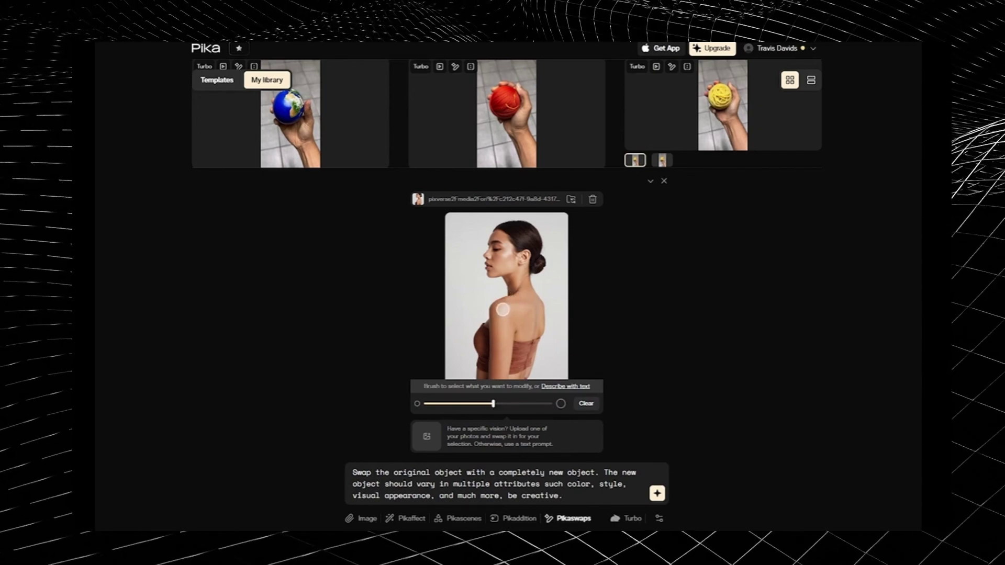
{"action": "left_click_drag", "start_coordinate": [493, 404], "coordinate": [496, 404]}
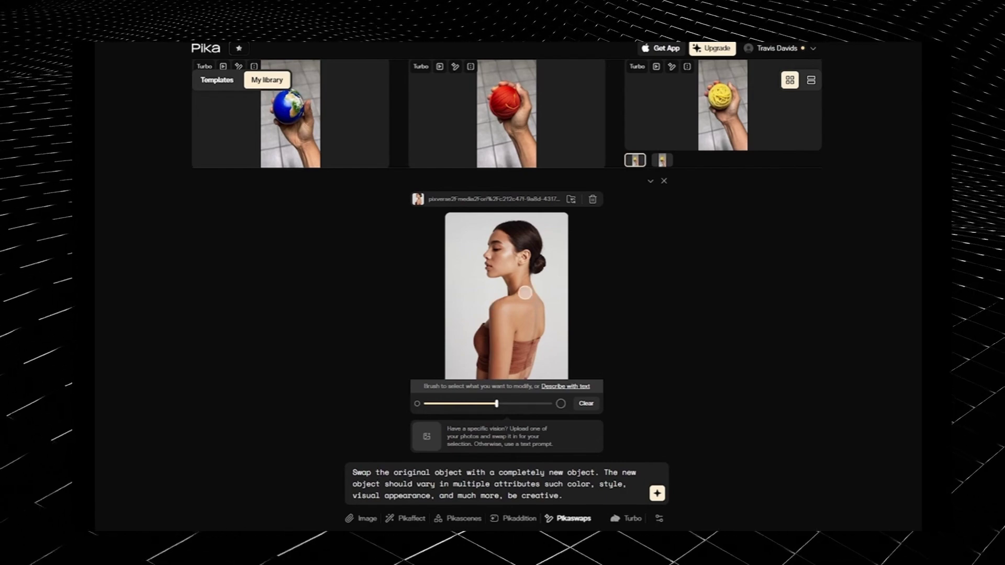
{"action": "mouse_move", "coordinate": [524, 289]}
{"action": "left_mouse_down"}
{"action": "mouse_move", "coordinate": [497, 308]}
{"action": "mouse_move", "coordinate": [494, 376]}
{"action": "mouse_move", "coordinate": [496, 305]}
{"action": "mouse_move", "coordinate": [508, 314]}
{"action": "mouse_move", "coordinate": [504, 350]}
{"action": "left_mouse_up"}
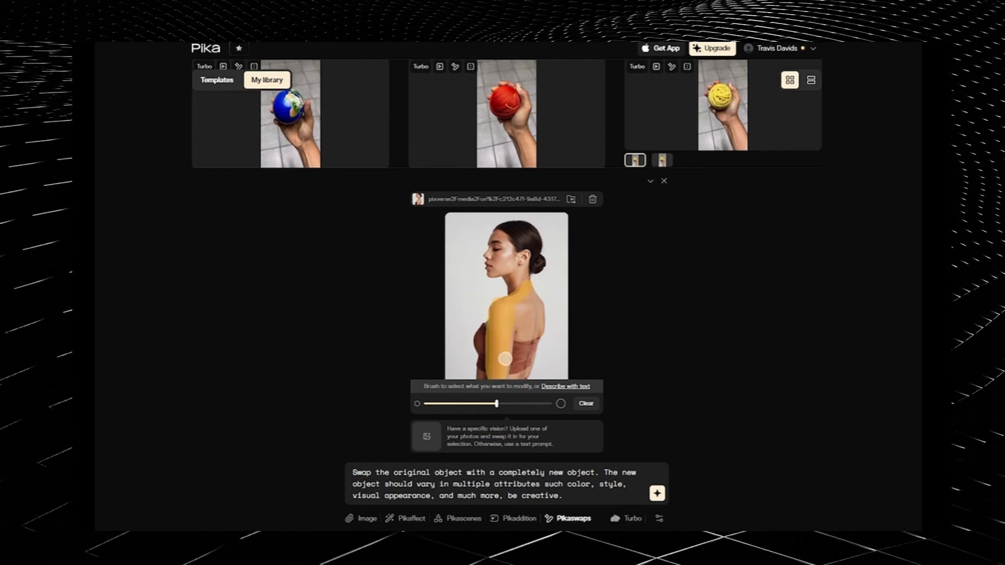
{"action": "mouse_move", "coordinate": [522, 333]}
{"action": "left_mouse_down"}
{"action": "mouse_move", "coordinate": [532, 299]}
{"action": "mouse_move", "coordinate": [536, 320]}
{"action": "mouse_move", "coordinate": [521, 334]}
{"action": "left_mouse_up"}
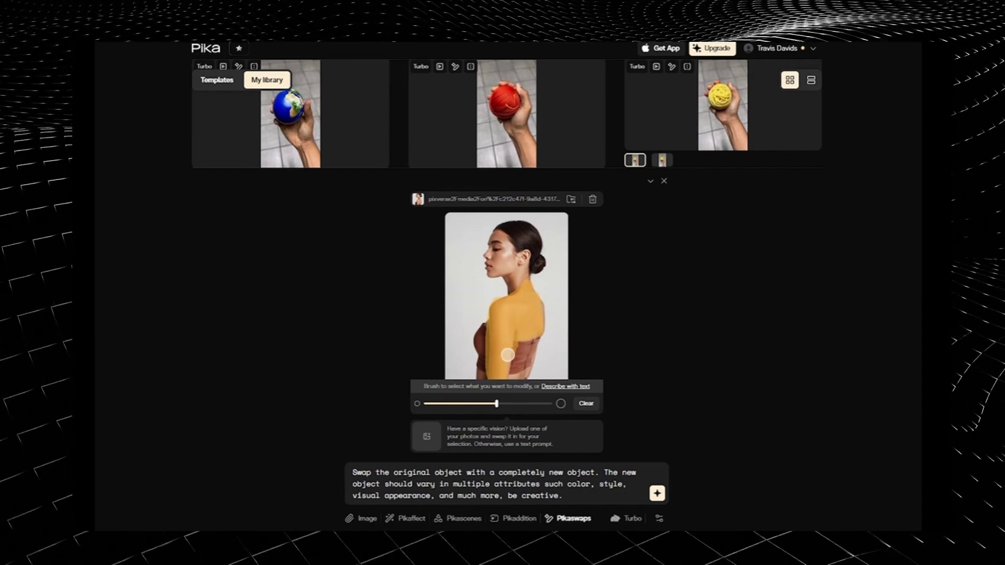
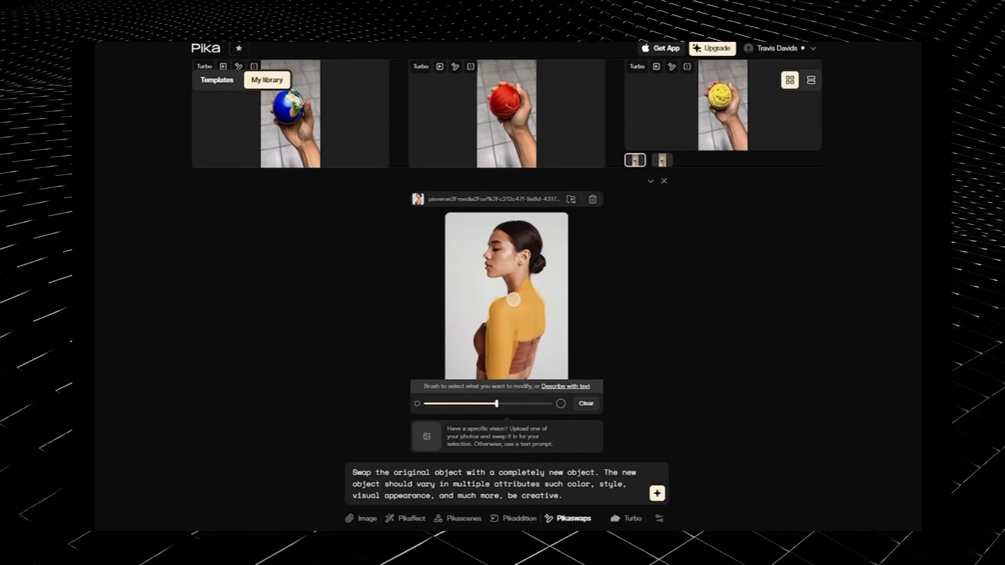
Replace the default swap prompt with "Japanese tattoos".
{"action": "left_click_drag", "start_coordinate": [576, 496], "coordinate": [377, 472]}
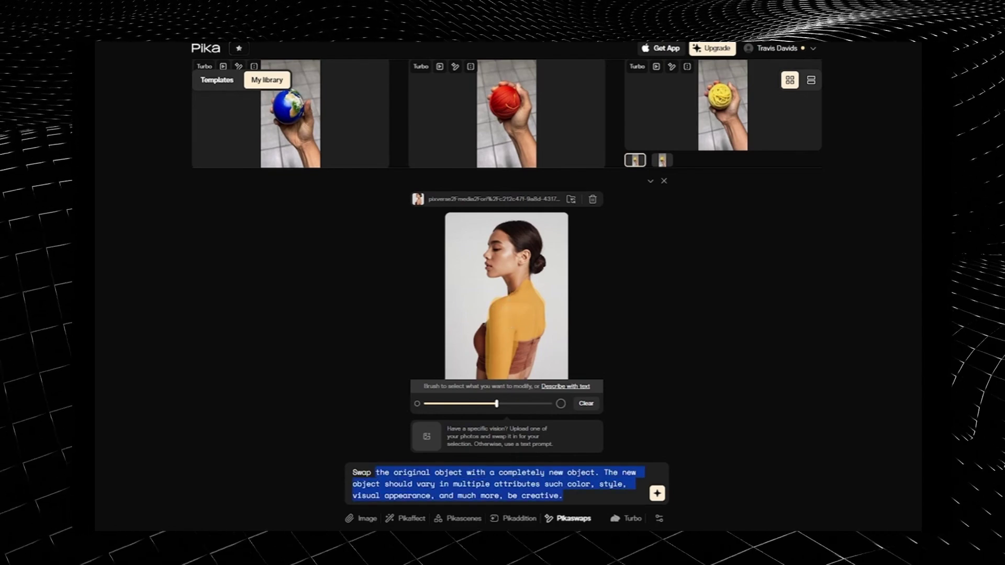
{"action": "key", "text": "BackSpace"}
{"action": "key", "text": "BackSpace"}
{"action": "key", "text": "BackSpace"}
{"action": "type", "text": "Sw"}
{"action": "key", "text": "BackSpace"}
{"action": "key", "text": "BackSpace"}
{"action": "type", "text": "J"}
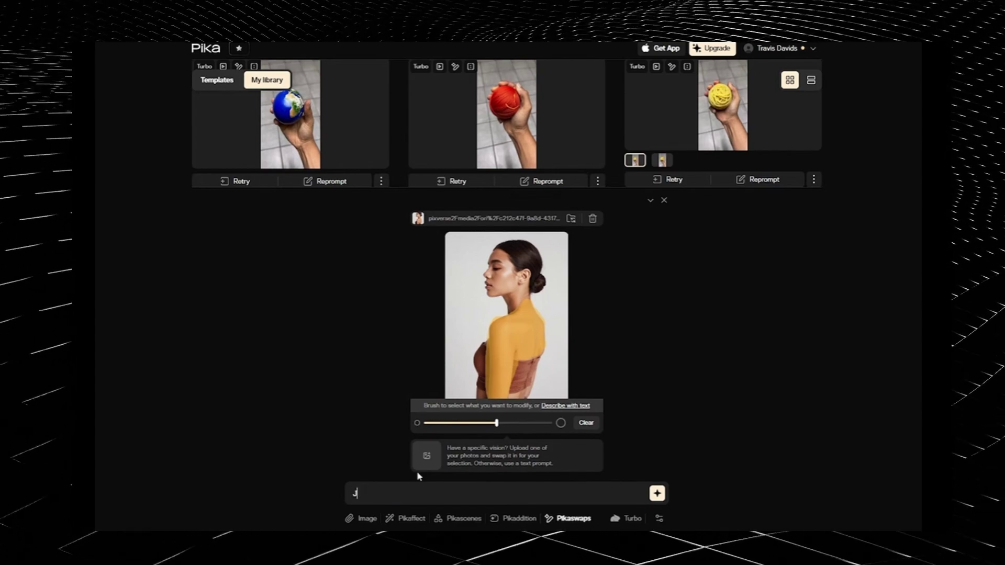
{"action": "type", "text": "apanese tatto"}
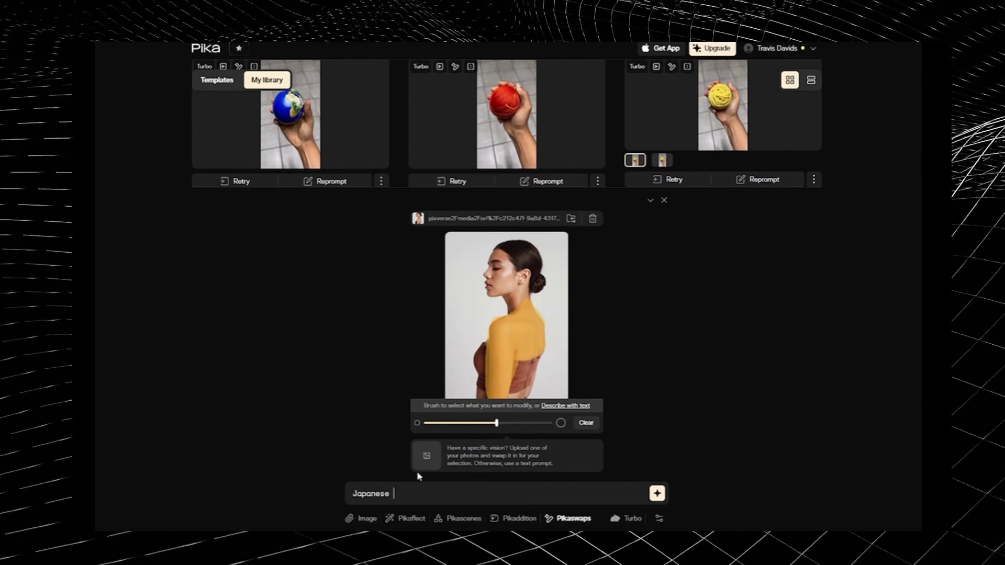
{"action": "type", "text": "os"}
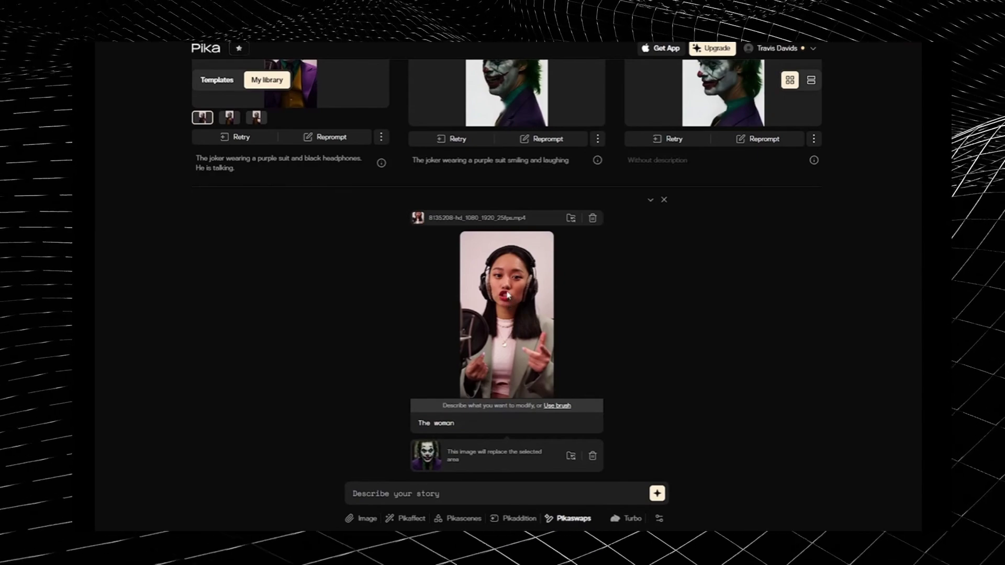
Describe the replacement of the woman wearing headphones as "The joker is laughing and smiling".
{"action": "key", "text": "ctrl+a"}
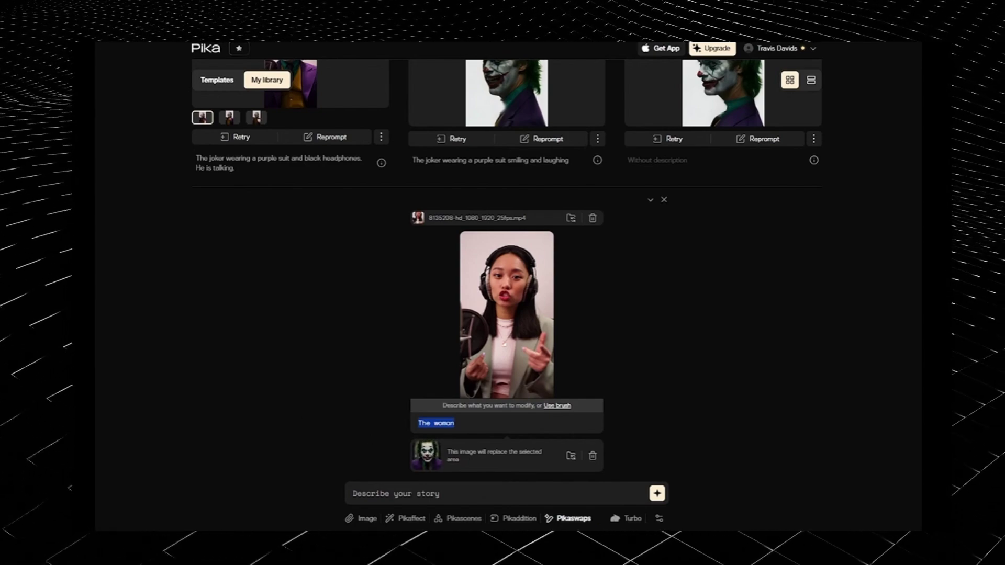
{"action": "left_click", "coordinate": [641, 497]}
{"action": "type", "text": "The joker is lau"}
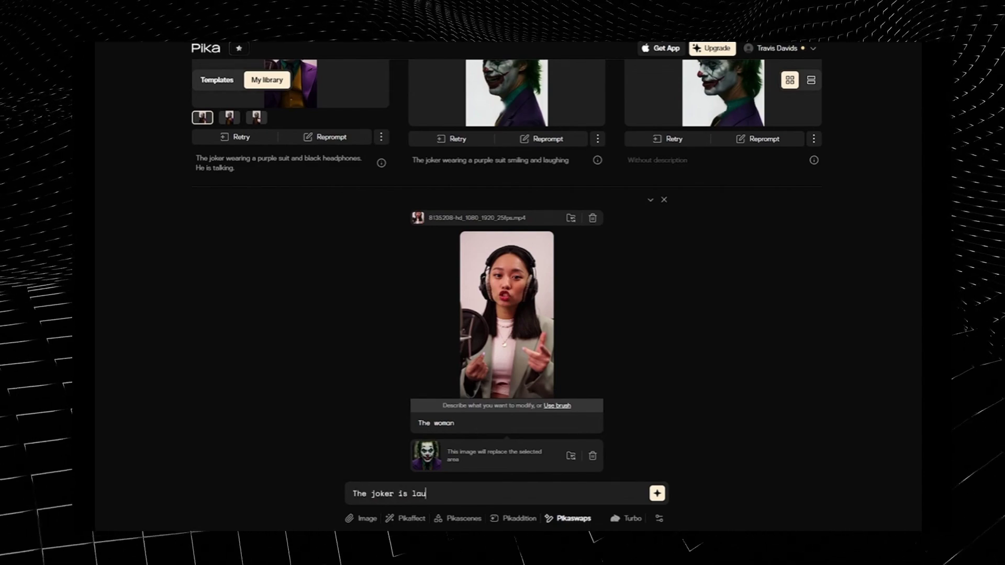
{"action": "type", "text": "ghing and smiling"}
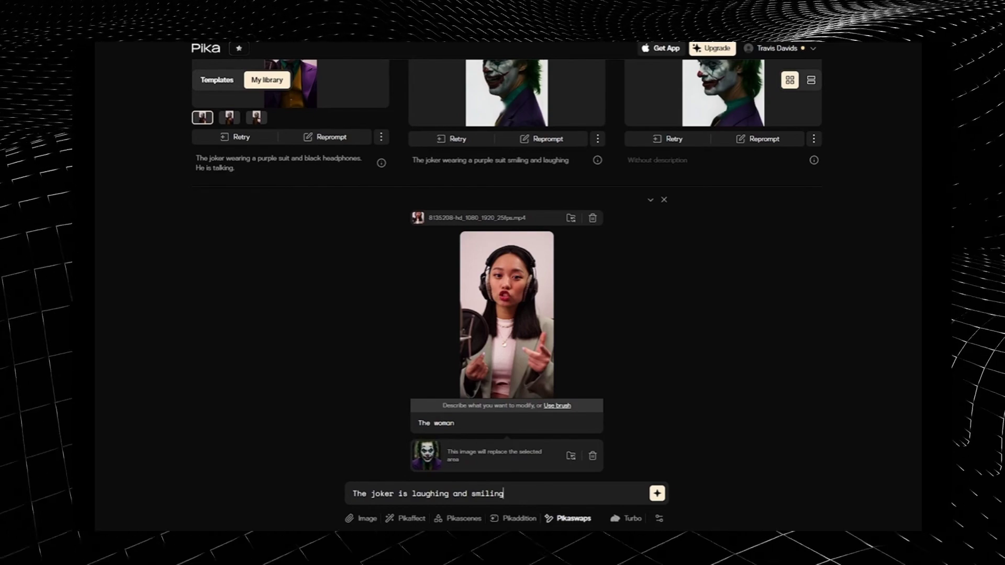
Open the generated video of the joker with black headphones enlarged and compare it with its original input video.
{"action": "scroll", "coordinate": [375, 140], "scroll_direction": "up", "scroll_amount": 2}
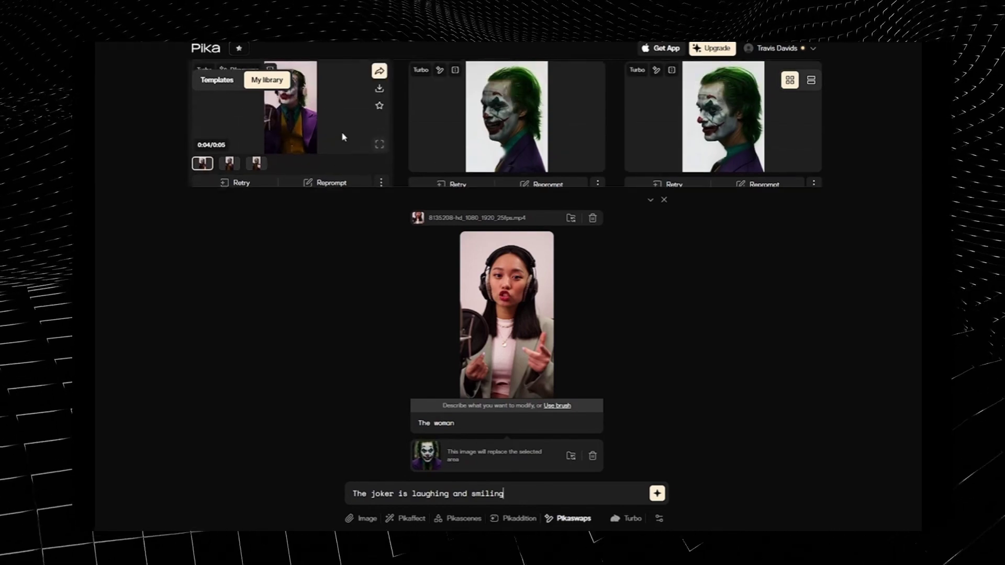
{"action": "left_click", "coordinate": [379, 150]}
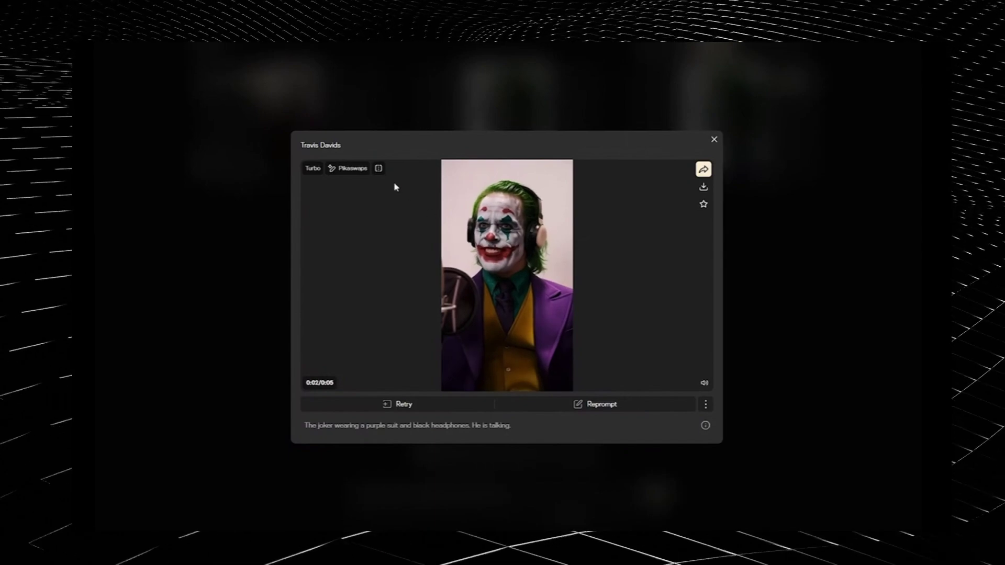
{"action": "left_click", "coordinate": [378, 169]}
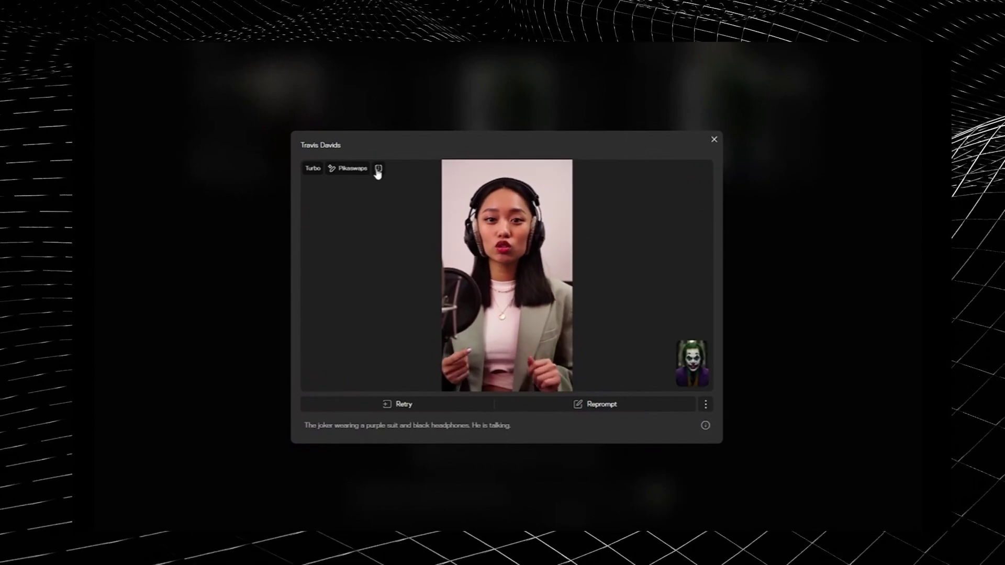
{"action": "left_click", "coordinate": [378, 169]}
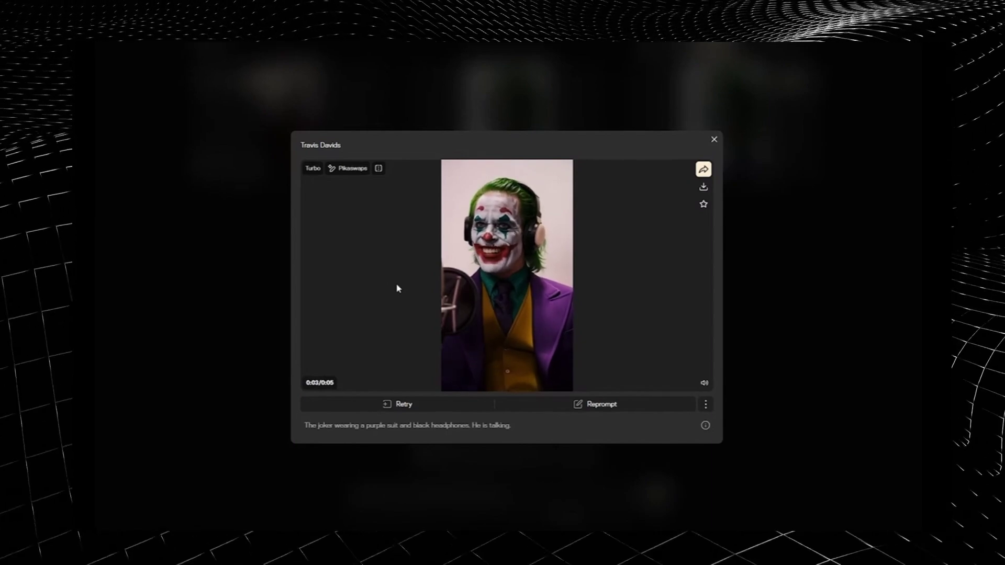
{"action": "left_click", "coordinate": [378, 168]}
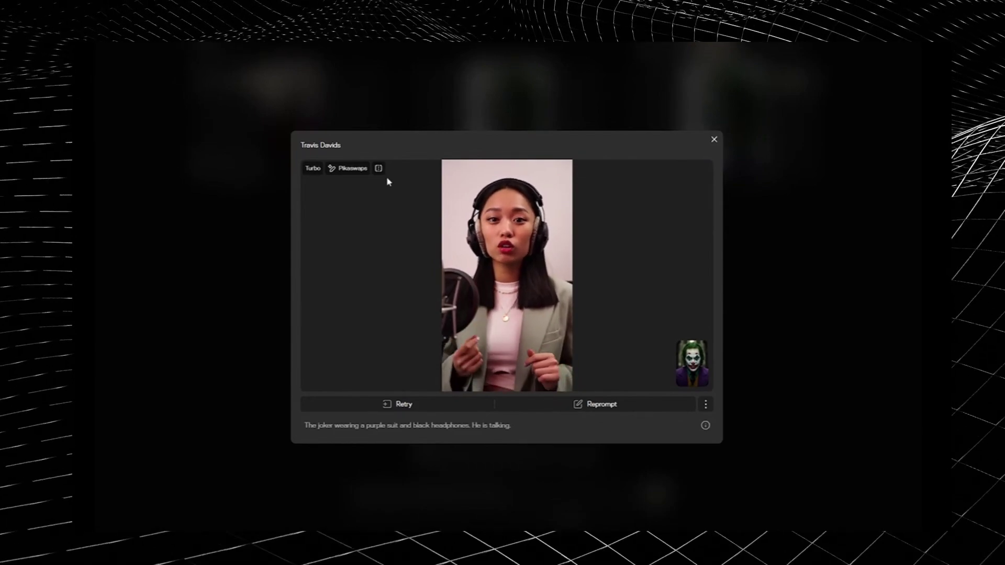
{"action": "left_click", "coordinate": [378, 168]}
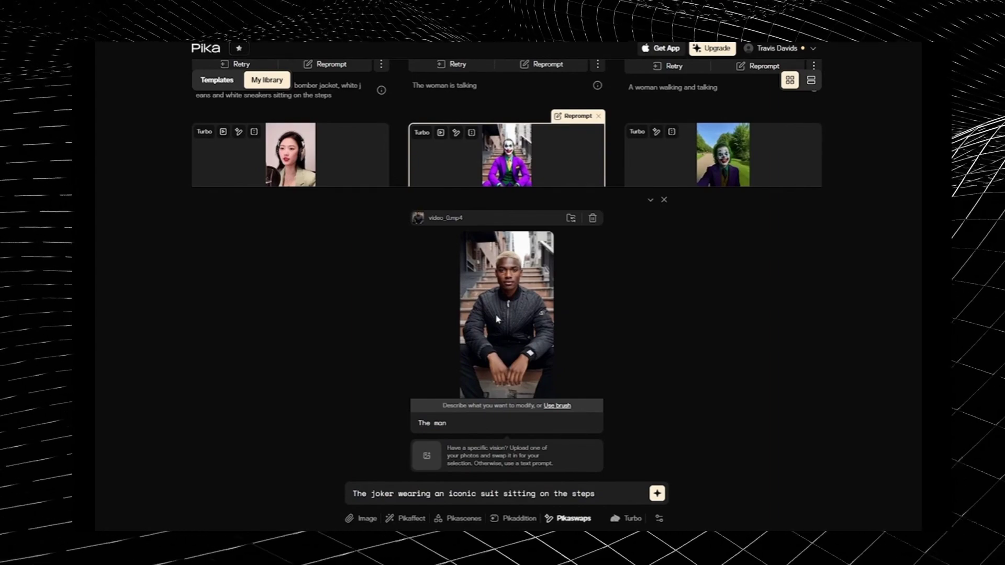
Review the modification target, prompt and enlarged result of the joker sitting on the steps, and return to the library.
{"action": "left_click_drag", "start_coordinate": [448, 423], "coordinate": [403, 426]}
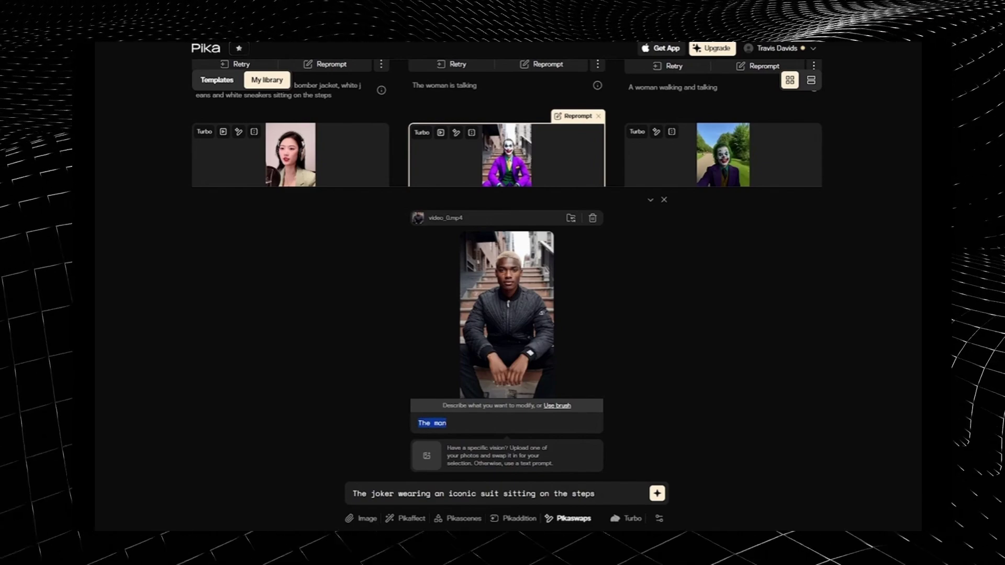
{"action": "left_click_drag", "start_coordinate": [595, 494], "coordinate": [350, 494]}
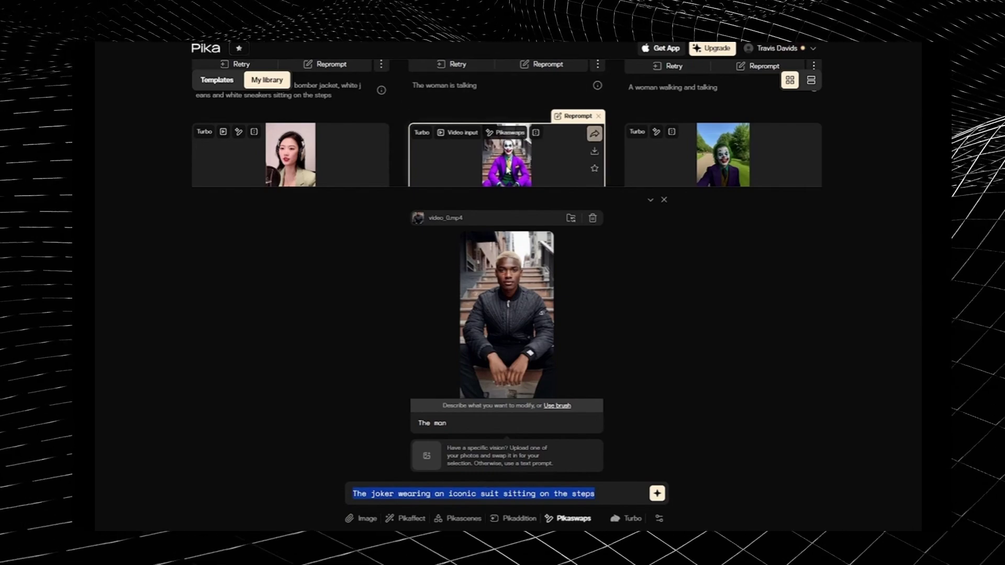
{"action": "scroll", "coordinate": [595, 128], "scroll_direction": "down", "scroll_amount": 2}
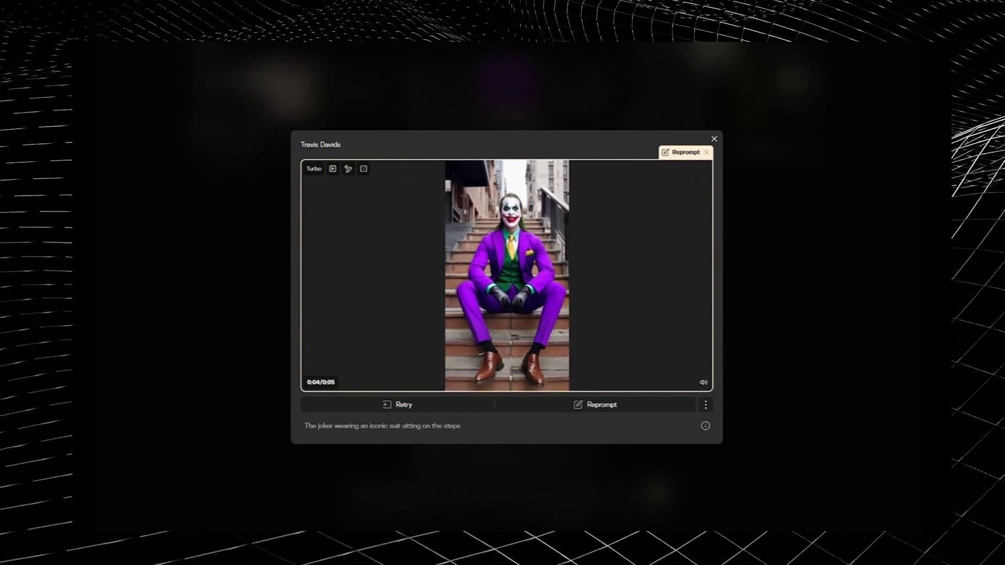
{"action": "left_click", "coordinate": [155, 117]}
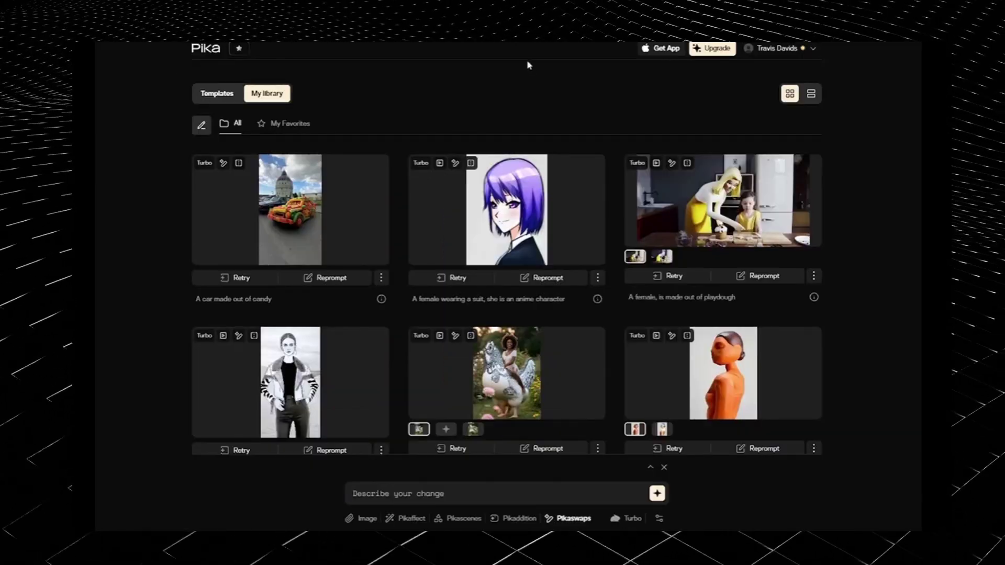
View the sharing options for the purple-haired anime woman's video and return to the library.
{"action": "mouse_move", "coordinate": [531, 205]}
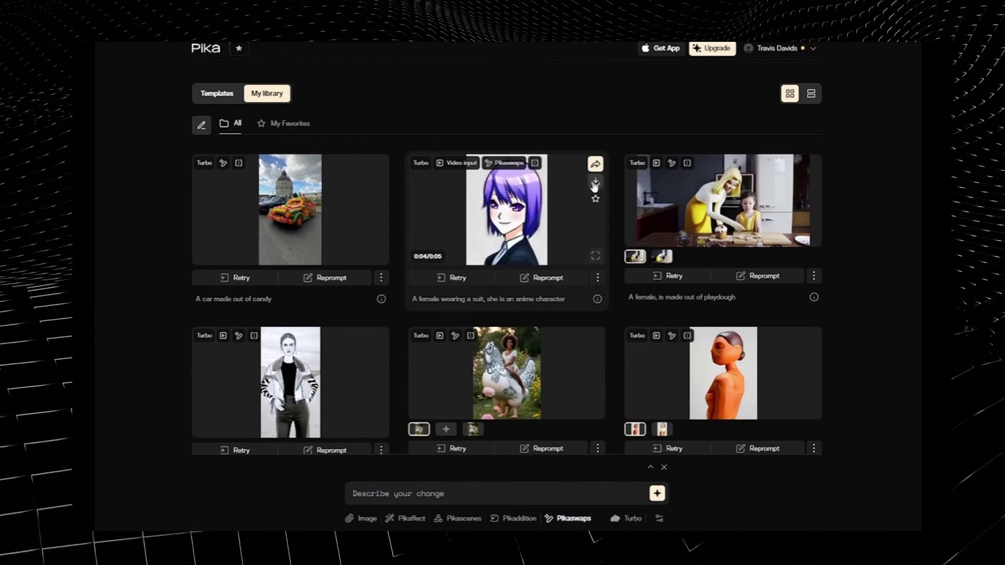
{"action": "left_click", "coordinate": [595, 166]}
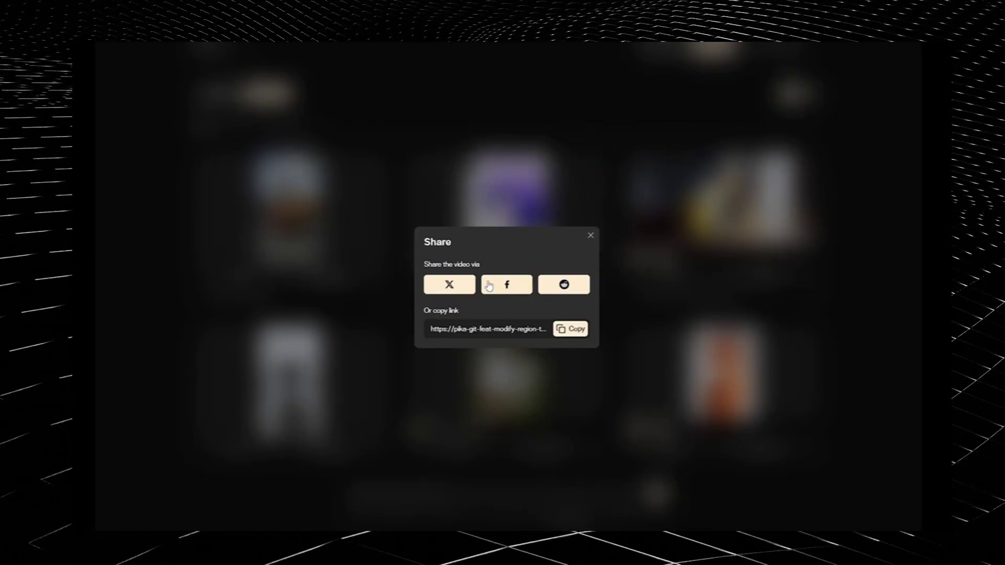
{"action": "left_click", "coordinate": [591, 236]}
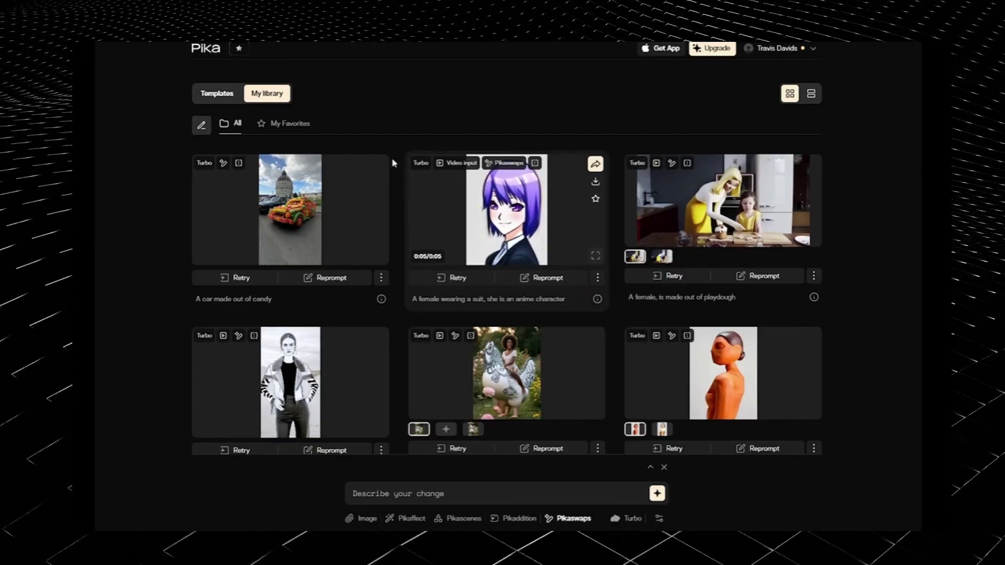
{"action": "mouse_move", "coordinate": [595, 164]}
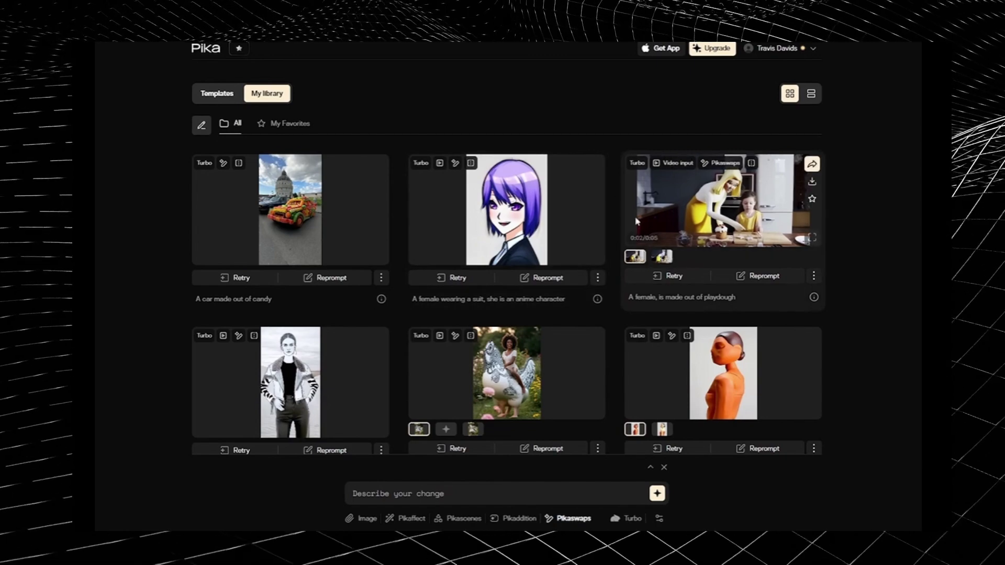
Load the purple-haired anime woman's video for reprompting, collapse its swap settings, and inspect the video's additional management options.
{"action": "mouse_move", "coordinate": [413, 256]}
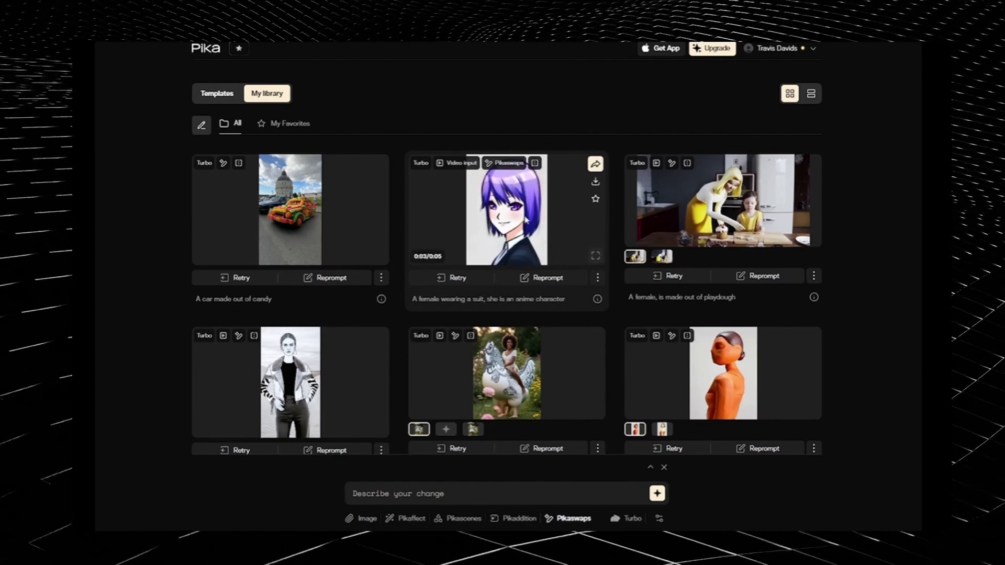
{"action": "left_click", "coordinate": [549, 283]}
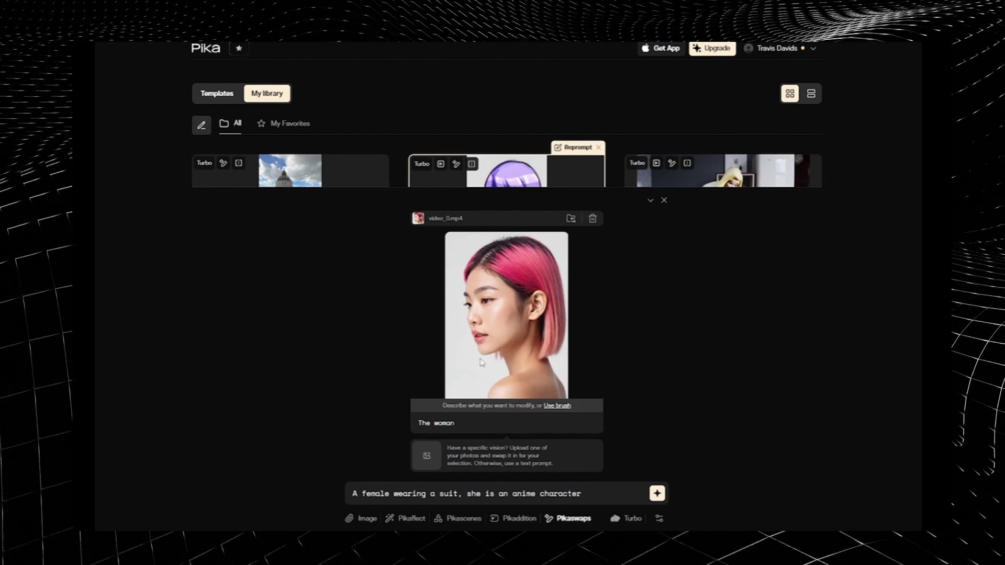
{"action": "left_click", "coordinate": [650, 202]}
{"action": "left_click", "coordinate": [597, 279]}
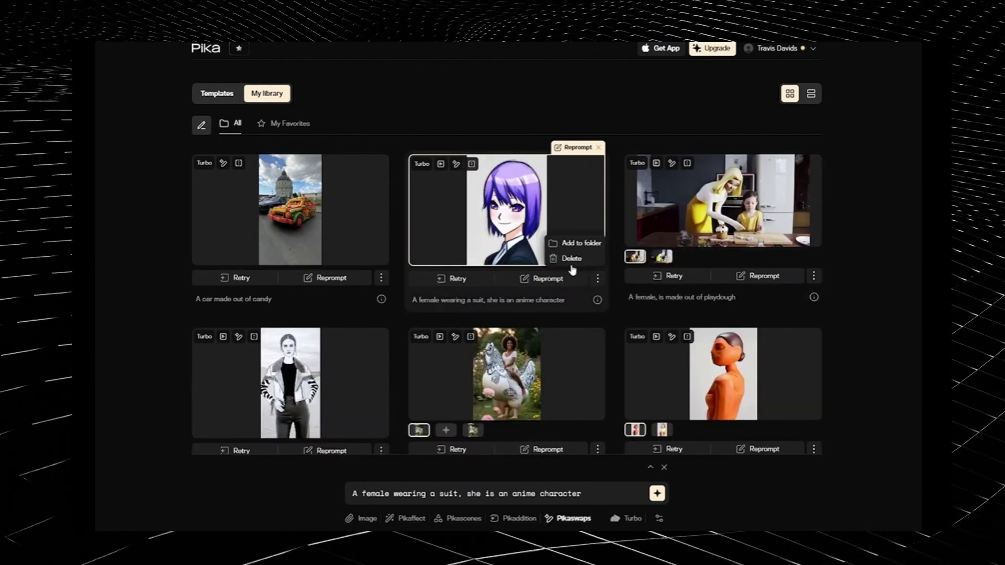
{"action": "left_click", "coordinate": [407, 272]}
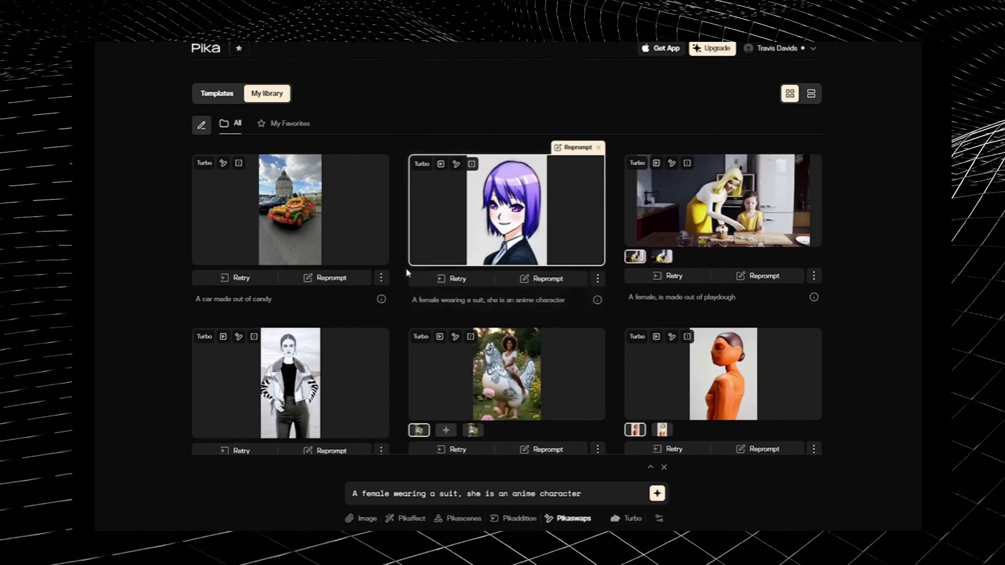